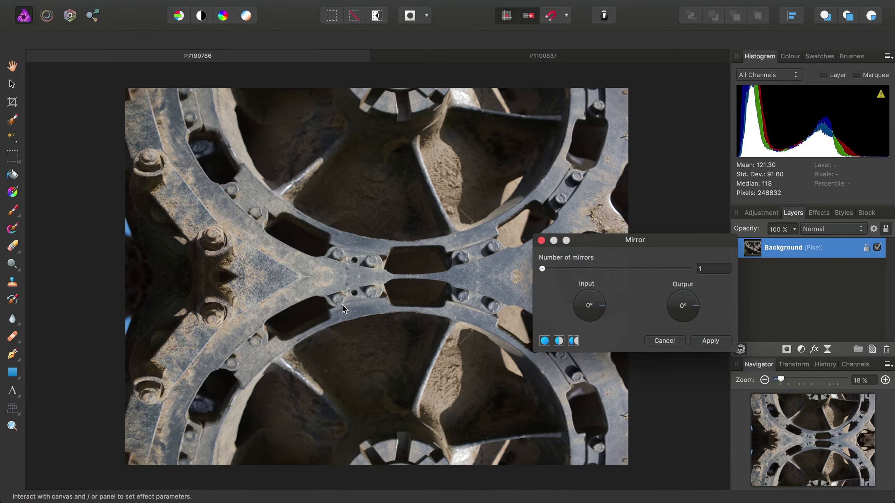
- Set the number of mirrors to 2 in the Mirror filter for the machinery photo
scroll(342, 303, "down", 2)
scroll(342, 303, "right", 5)
scroll(341, 303, "up", 4)
scroll(341, 304, "left", 4)
scroll(341, 303, "down", 3)
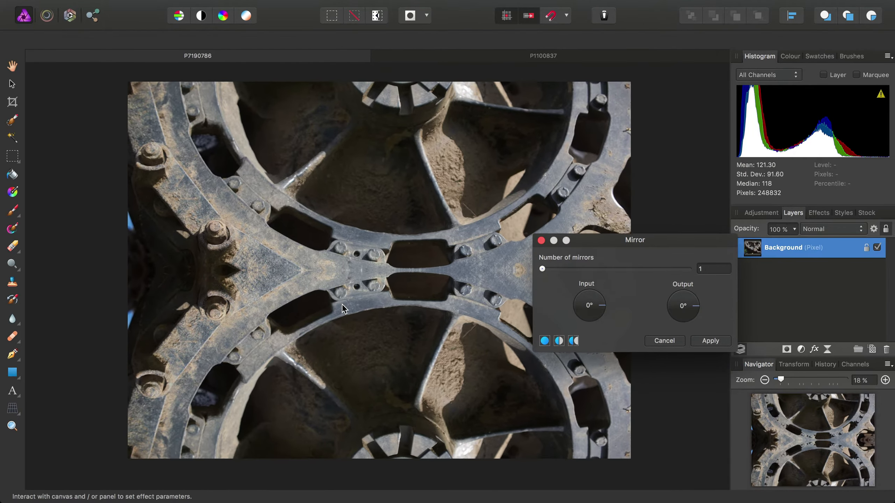
scroll(342, 303, "down", 1)
scroll(342, 304, "right", 2)
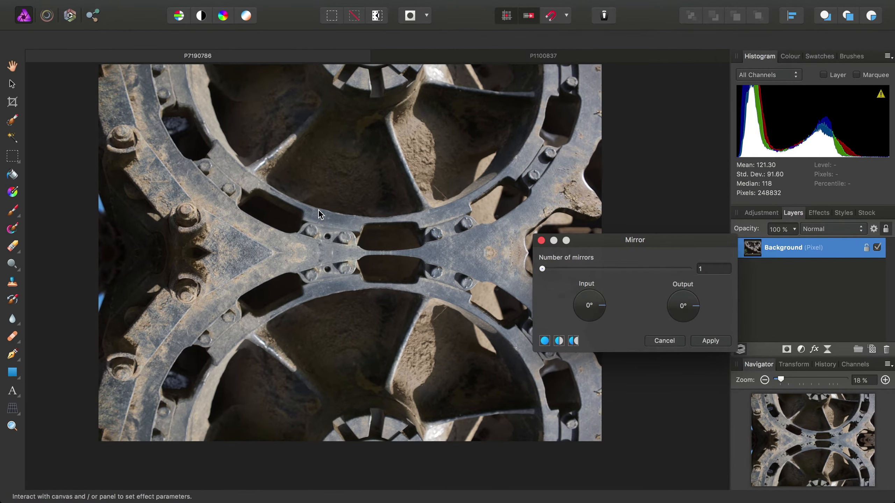
left_click_drag(592, 293, 609, 305)
left_click(552, 270)
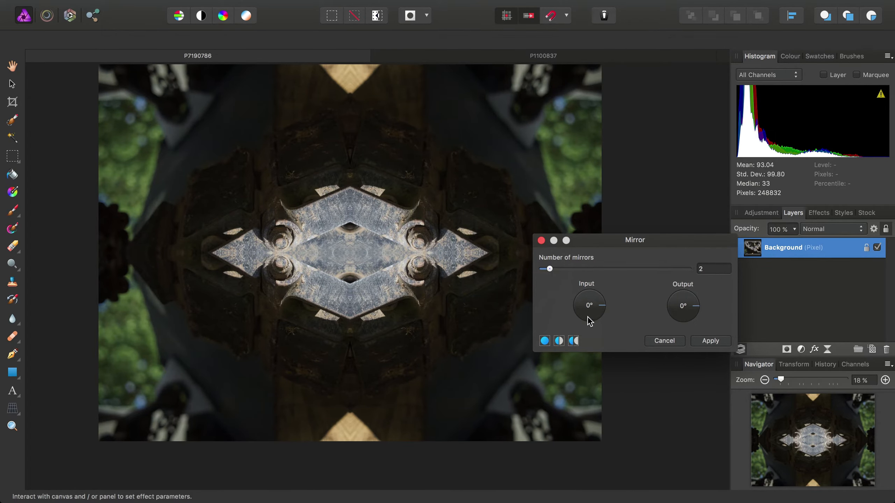
- Rotate the mirror's input angle to 227° and apply the filter
left_click_drag(603, 311, 594, 329)
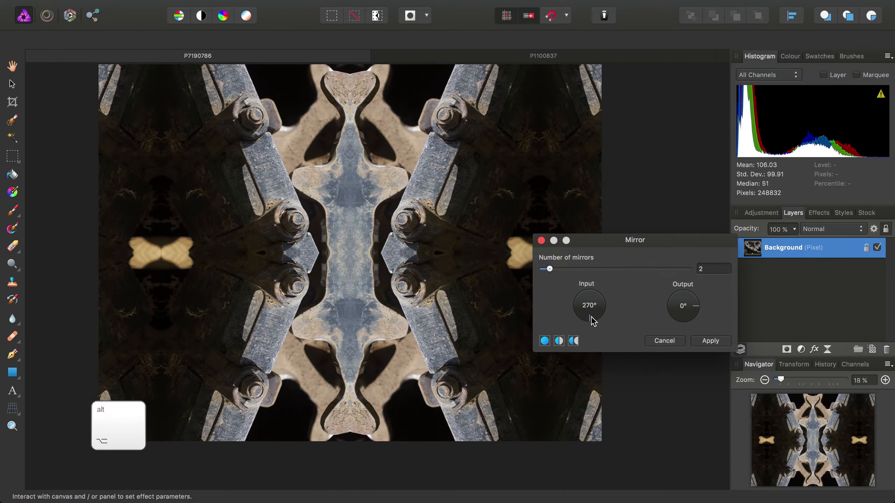
left_click_drag(592, 316, 562, 334)
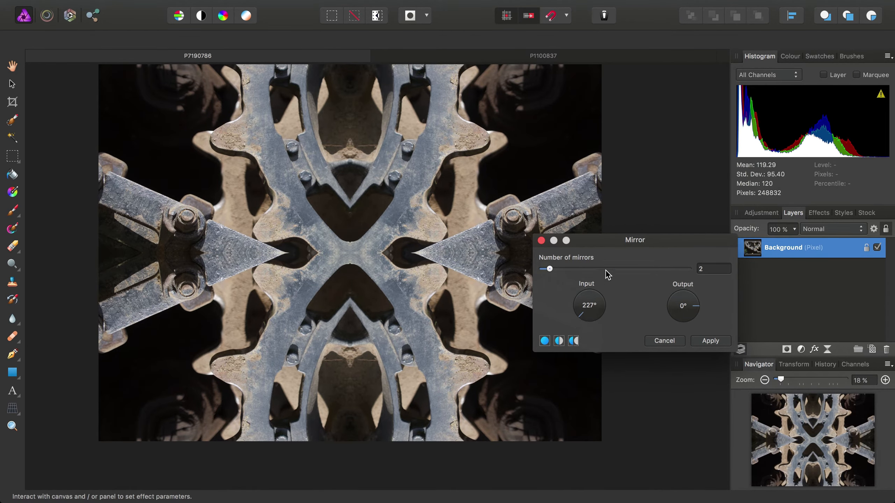
left_click_drag(624, 239, 717, 159)
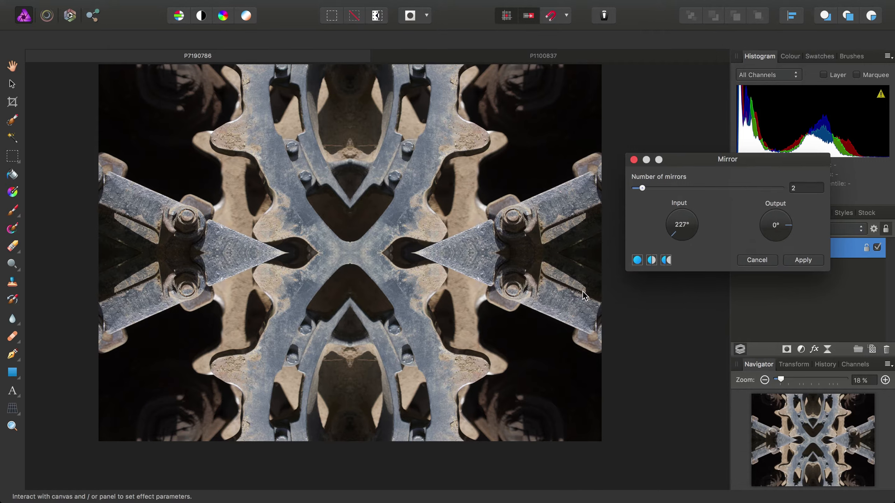
left_click(800, 261)
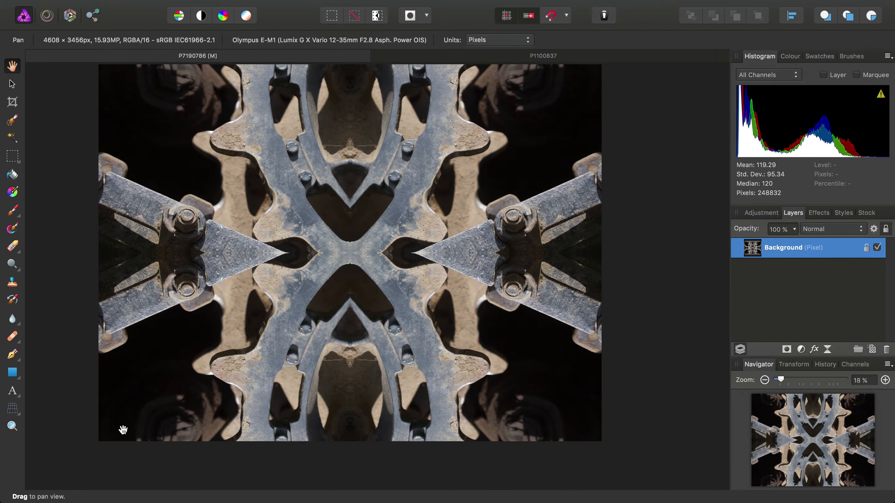
- Examine the mirrored machinery image up close, from its edges to the centre of the pattern
scroll(310, 283, "up", 3)
scroll(310, 283, "left", 3)
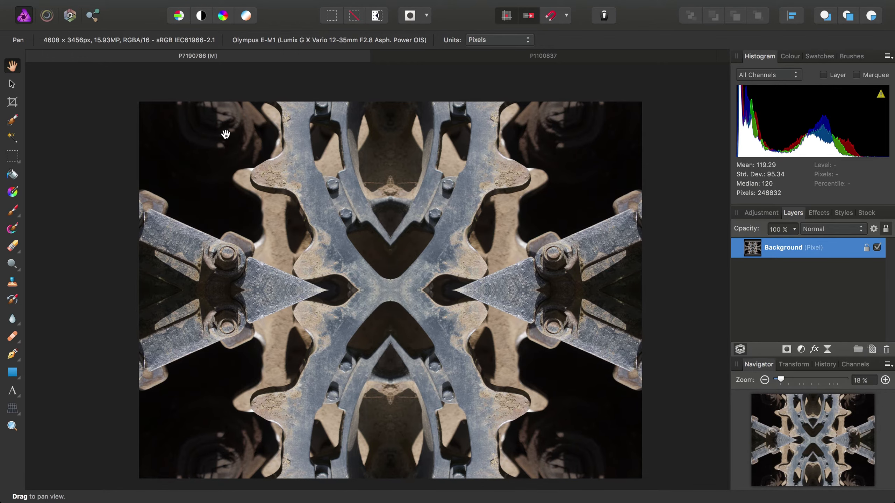
scroll(226, 134, "up", 5)
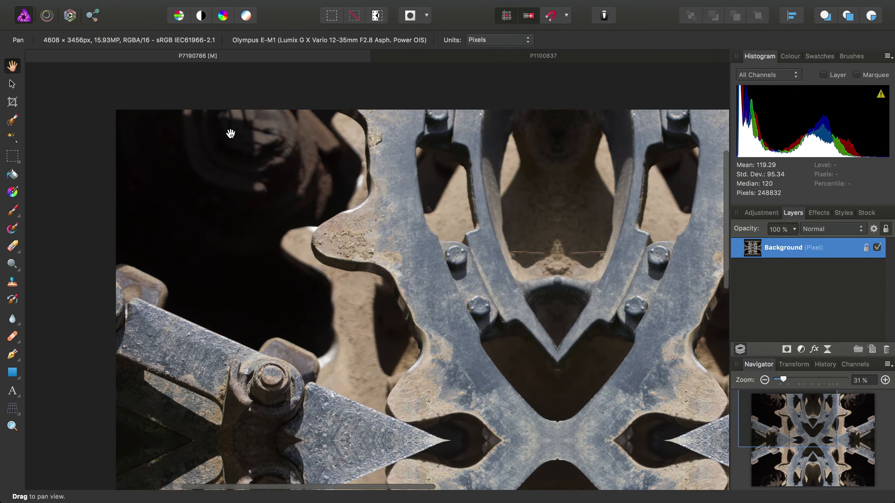
scroll(231, 134, "down", 10)
scroll(231, 133, "right", 10)
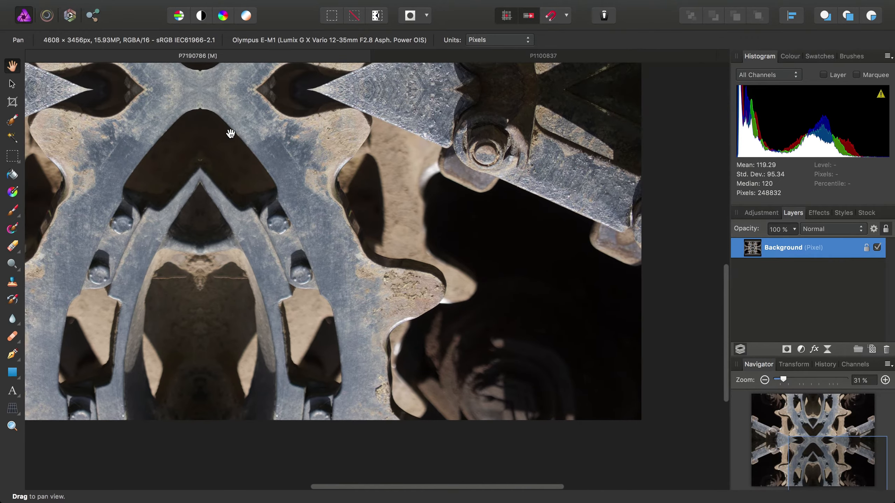
scroll(230, 133, "down", 3)
scroll(230, 133, "right", 2)
scroll(415, 279, "up", 3)
scroll(415, 278, "left", 2)
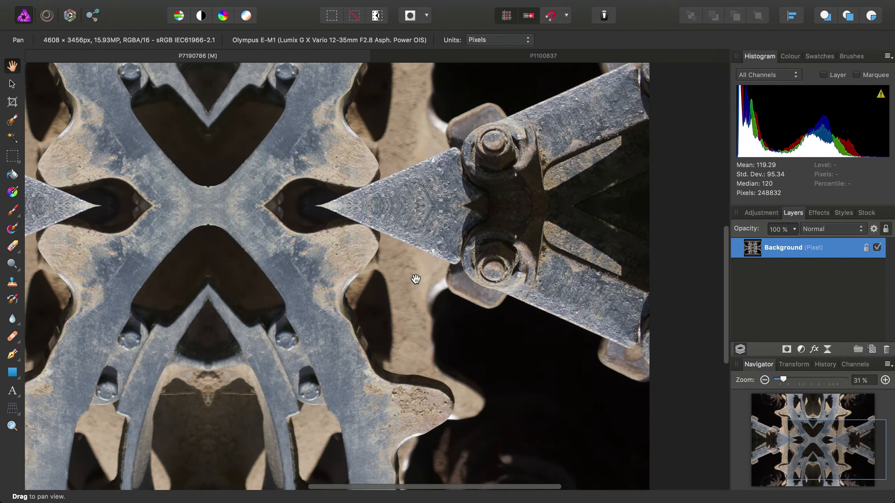
scroll(416, 279, "up", 5)
scroll(415, 279, "right", 3)
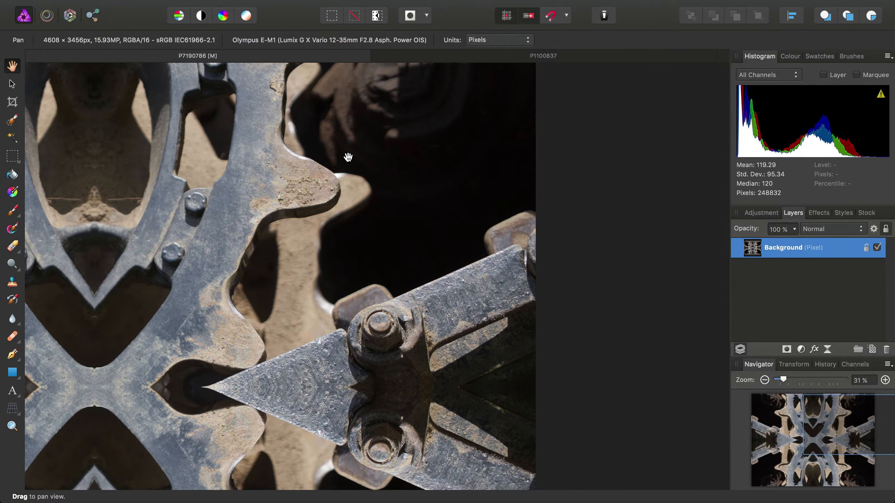
scroll(348, 157, "left", 8)
scroll(348, 157, "down", 3)
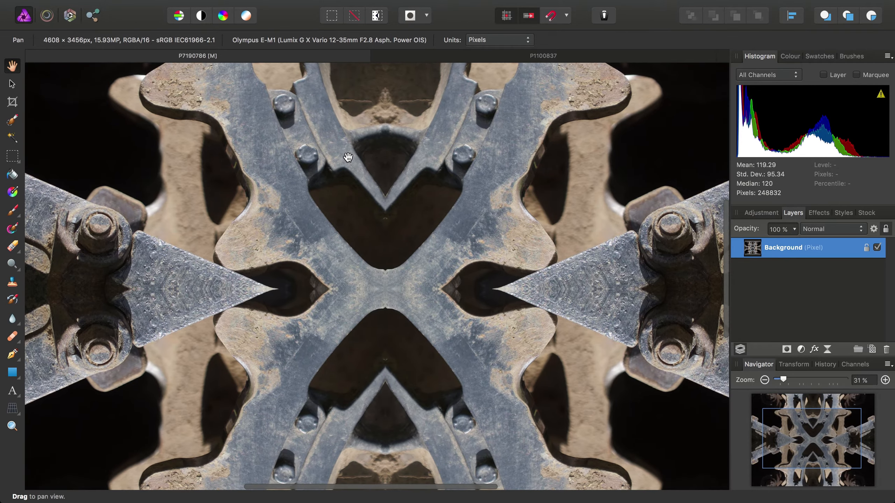
- Switch to the P1100837 building photo and start the Mirror distortion filter on it
left_click(515, 59)
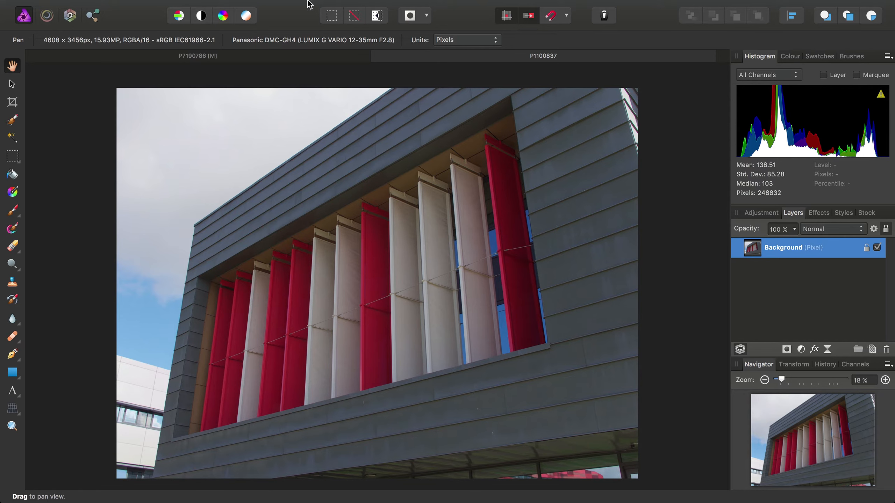
left_click(367, 4)
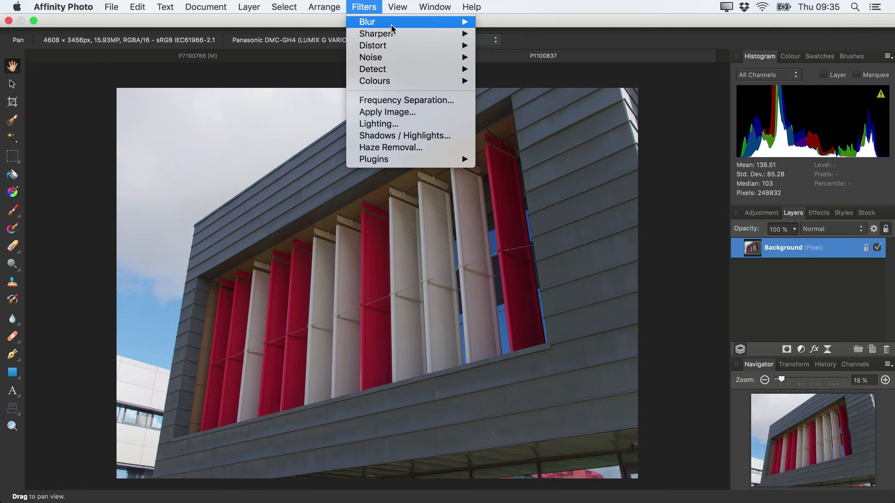
mouse_move(409, 45)
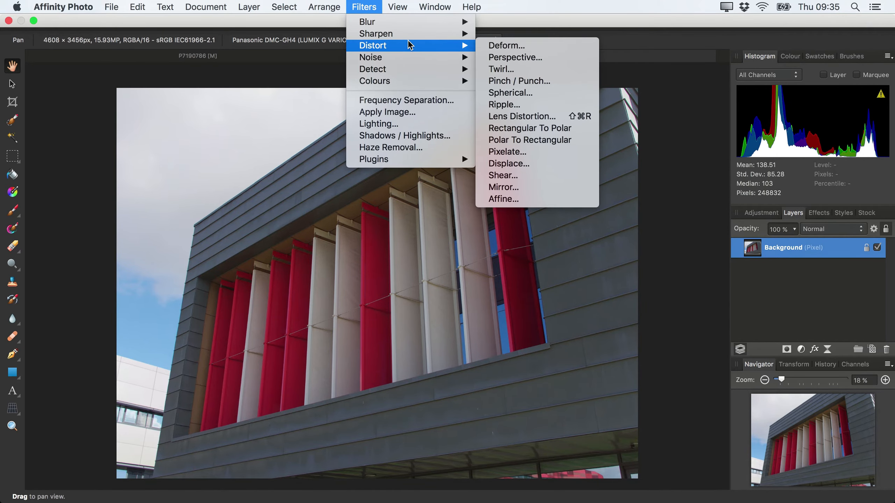
left_click(526, 189)
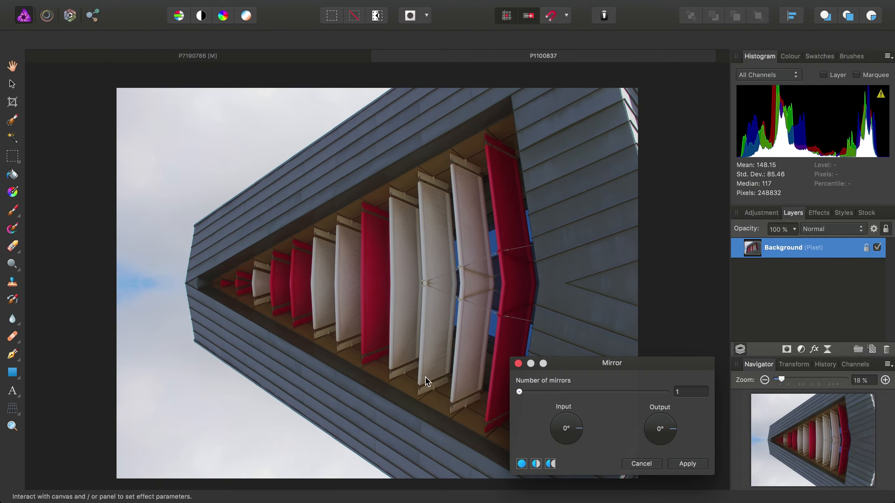
scroll(510, 285, "left", 2)
scroll(511, 284, "right", 5)
scroll(510, 284, "down", 2)
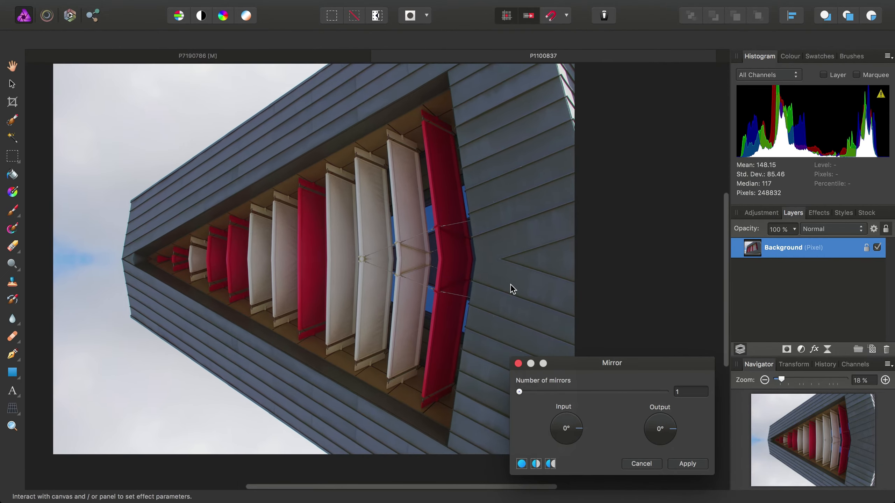
- Try an input angle of 345° and an output angle of 270° on the single mirror, and reset the output angle to 0°
left_click_drag(573, 420, 613, 445)
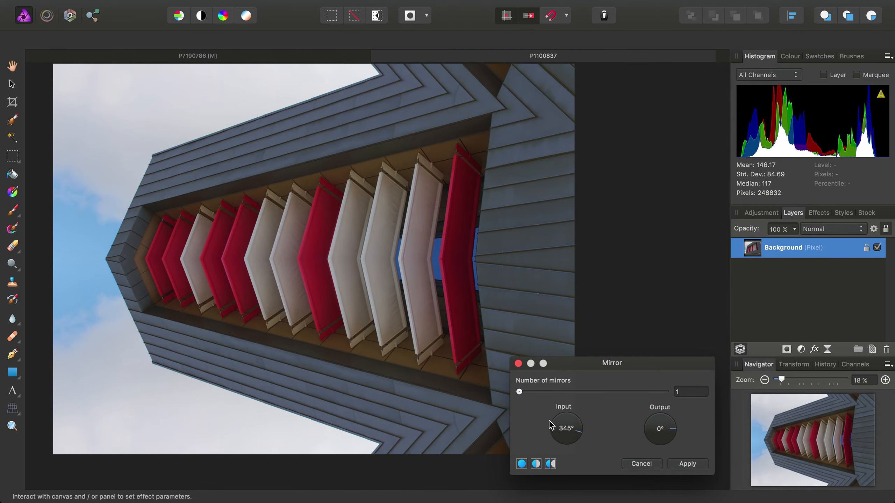
left_click_drag(676, 434, 658, 451)
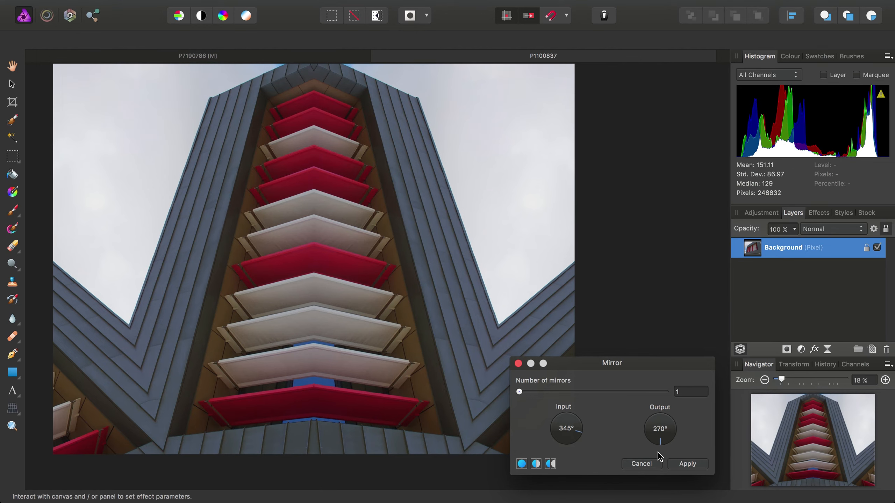
scroll(291, 263, "left", 3)
scroll(291, 262, "up", 2)
scroll(291, 263, "right", 3)
scroll(291, 263, "down", 4)
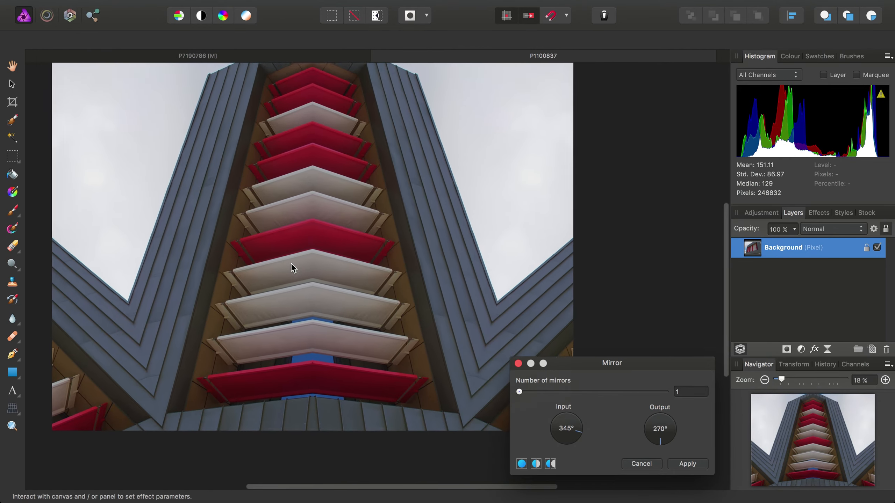
scroll(292, 263, "left", 3)
scroll(291, 263, "left", 2)
scroll(291, 263, "up", 2)
scroll(291, 263, "down", 1)
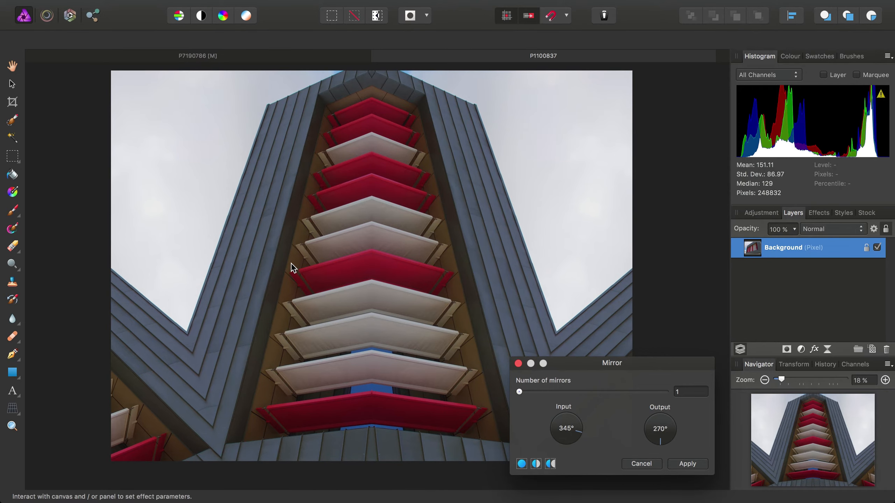
left_click(673, 436)
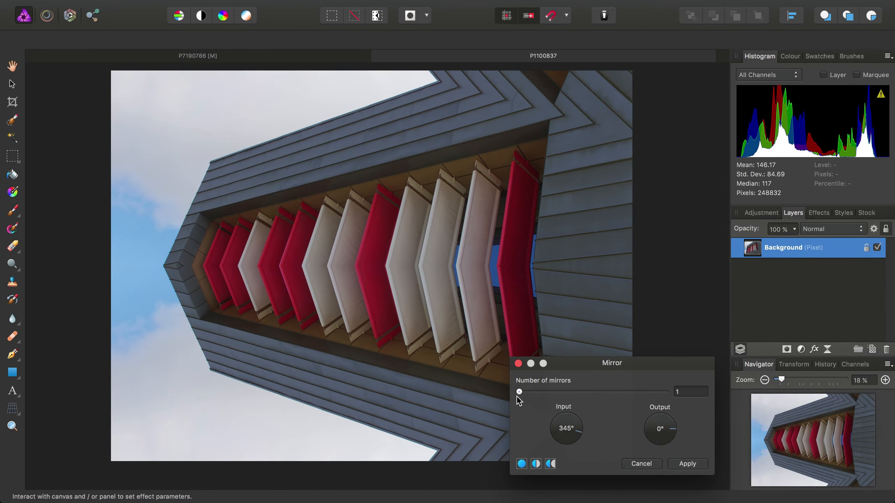
- Mirror the building photo with 2 mirrors and an input angle of 214°, and apply the filter
left_click_drag(524, 393, 529, 393)
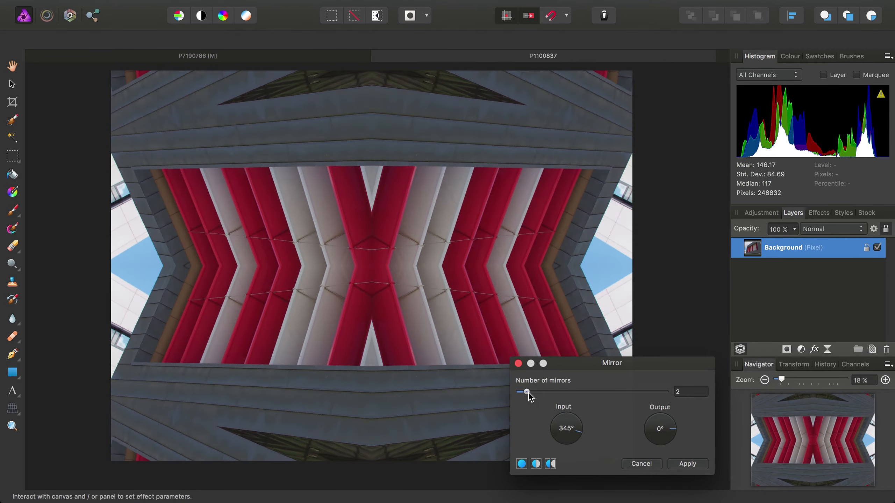
left_click_drag(575, 431, 543, 427)
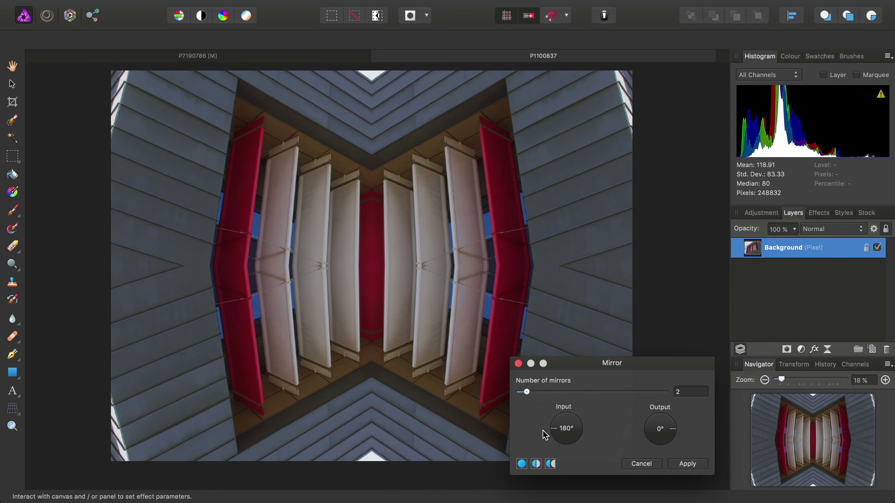
left_click_drag(544, 429, 530, 453)
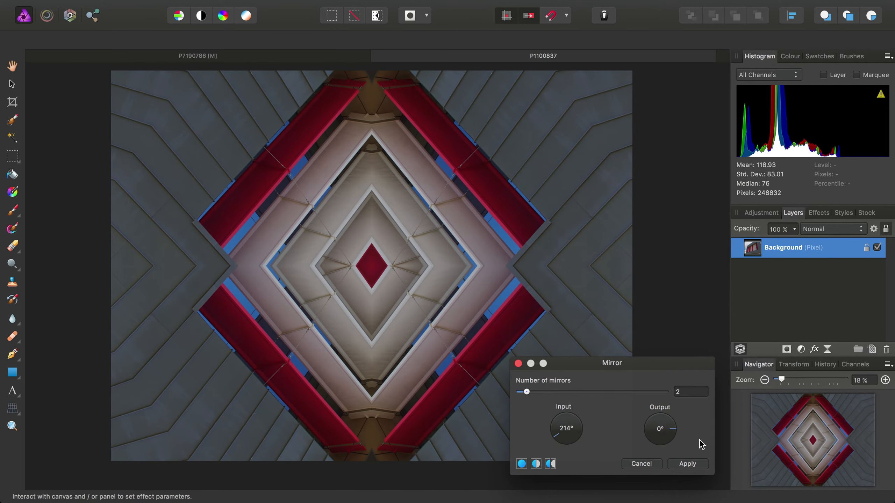
left_click(692, 465)
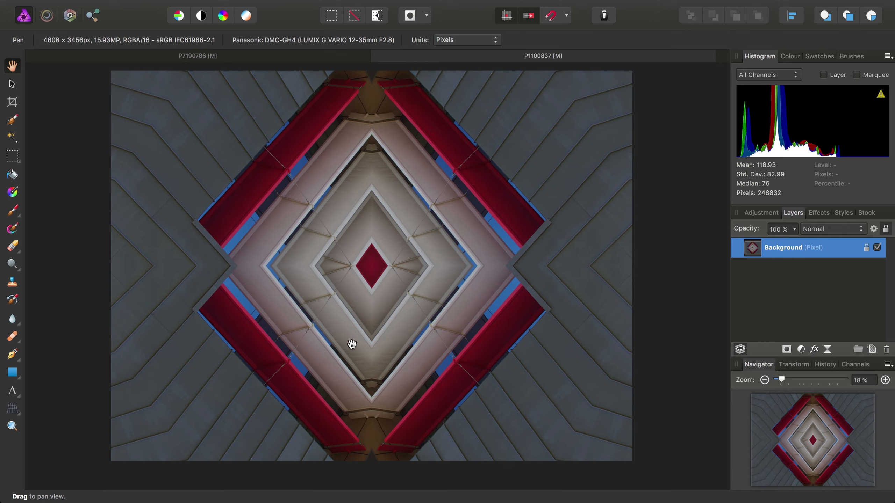
- Add an HSL adjustment layer above the background and move its settings clear of the image
mouse_move(187, 2)
left_click(248, 6)
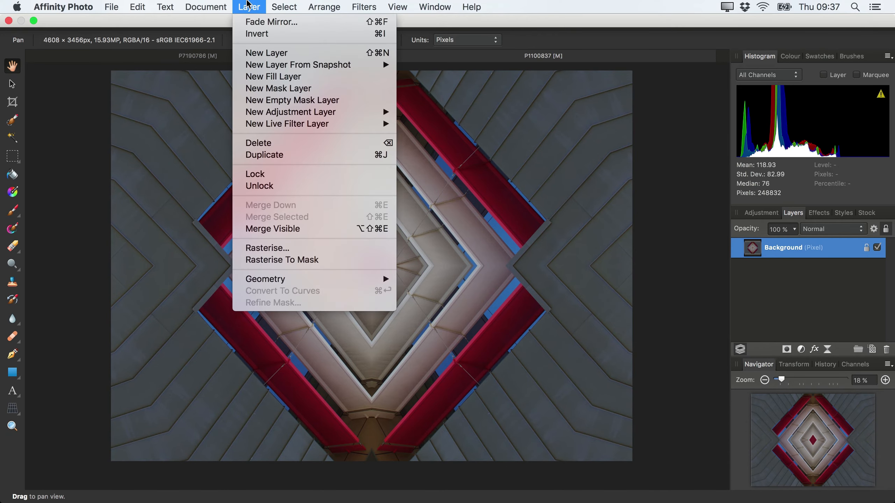
mouse_move(352, 112)
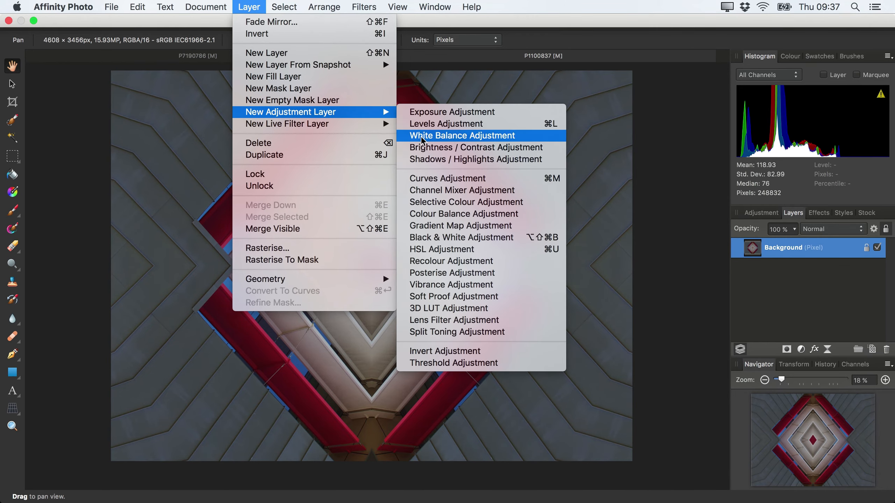
left_click(495, 250)
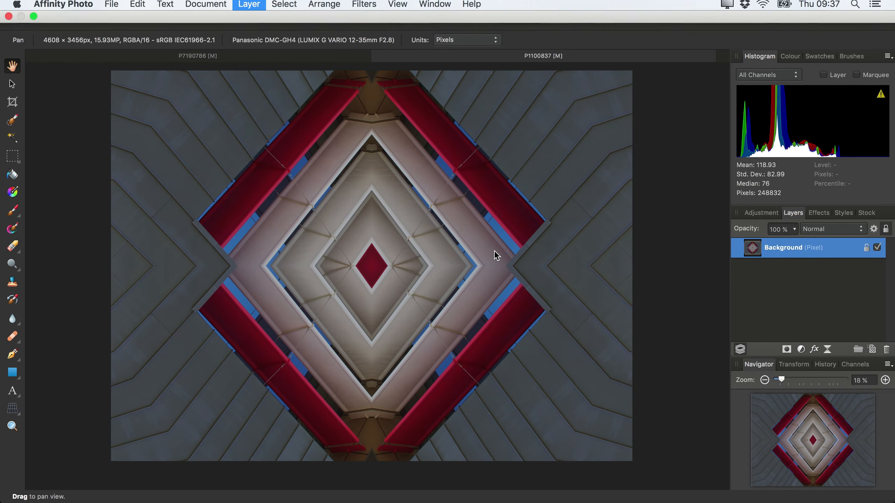
left_click_drag(235, 229, 736, 92)
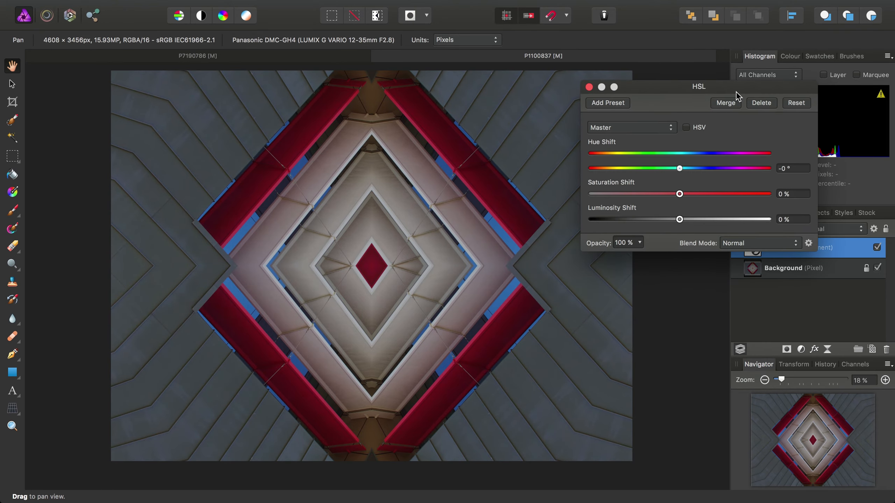
- Raise the saturation shift of the Reds to 43%
left_click(614, 127)
left_click(629, 137)
left_click_drag(679, 196, 717, 197)
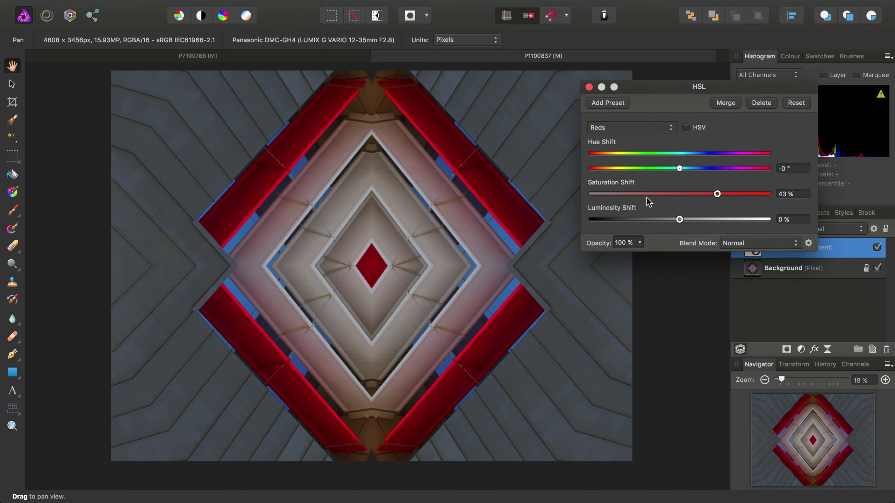
- Lower the saturation shift of the Blues to -96%
left_click(658, 129)
left_click(611, 165)
scroll(524, 208, "up", 1)
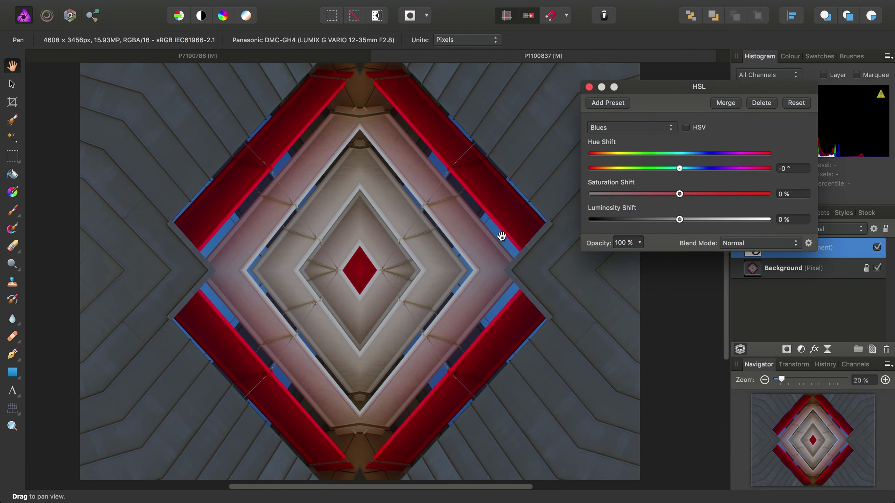
left_click_drag(679, 194, 595, 194)
- Reduce the saturation of the Cyans and close the HSL settings
left_click(644, 128)
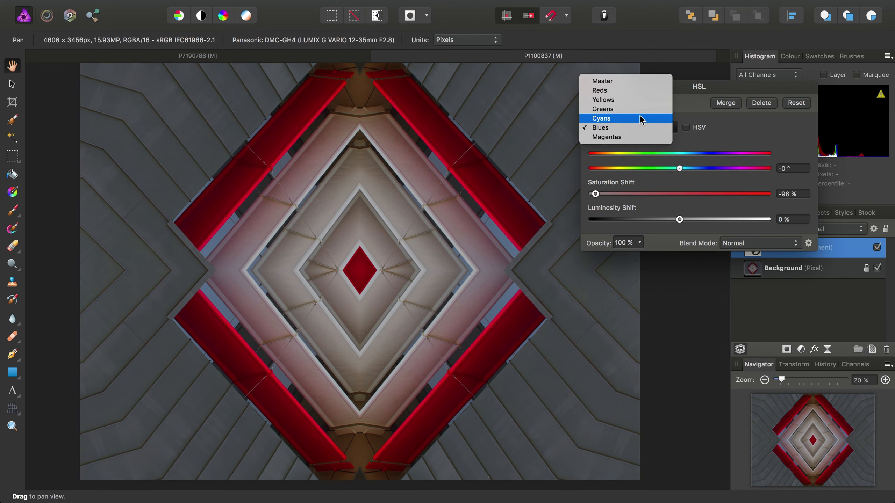
left_click(642, 116)
left_click_drag(679, 194, 602, 194)
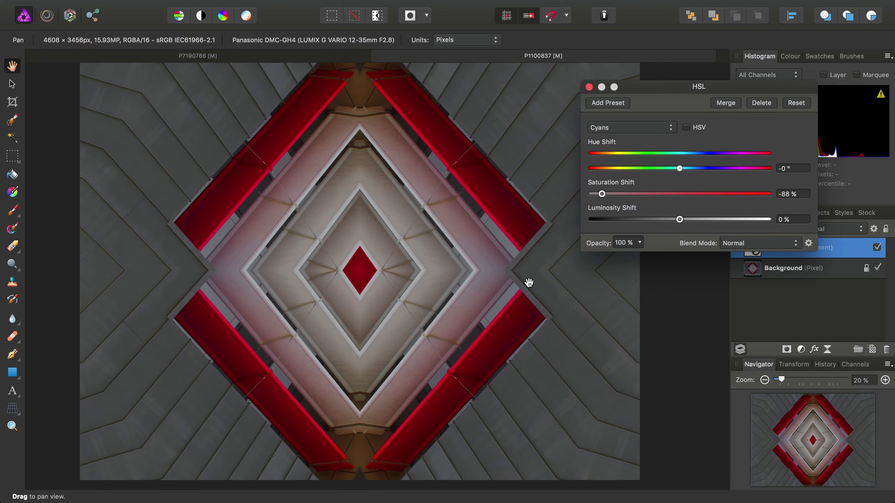
left_click_drag(657, 196, 676, 190)
left_click(589, 87)
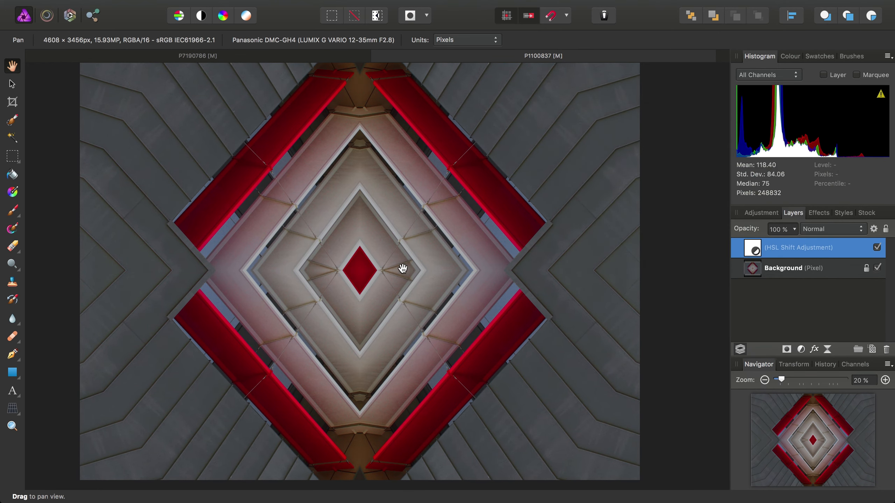
- Fit the images in view and compare the finished mirrored results of P7190786 and P1100837
scroll(401, 268, "left", 3)
scroll(401, 268, "up", 2)
key("super+0")
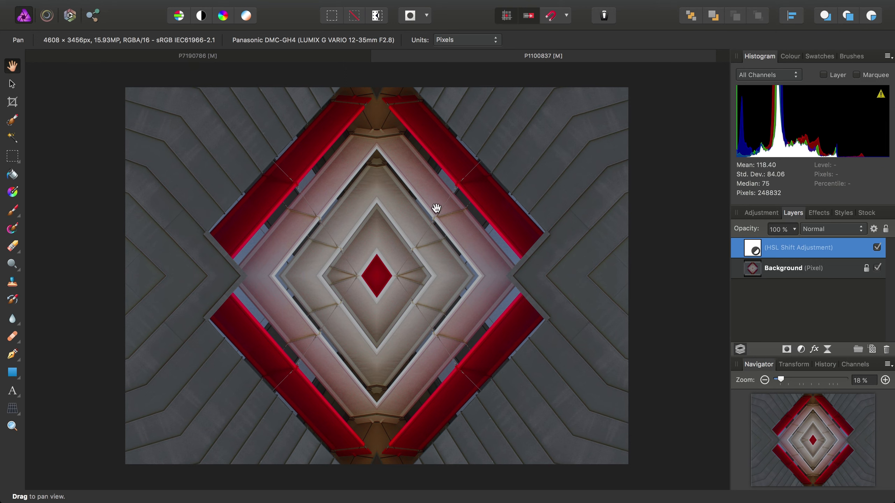
left_click(296, 56)
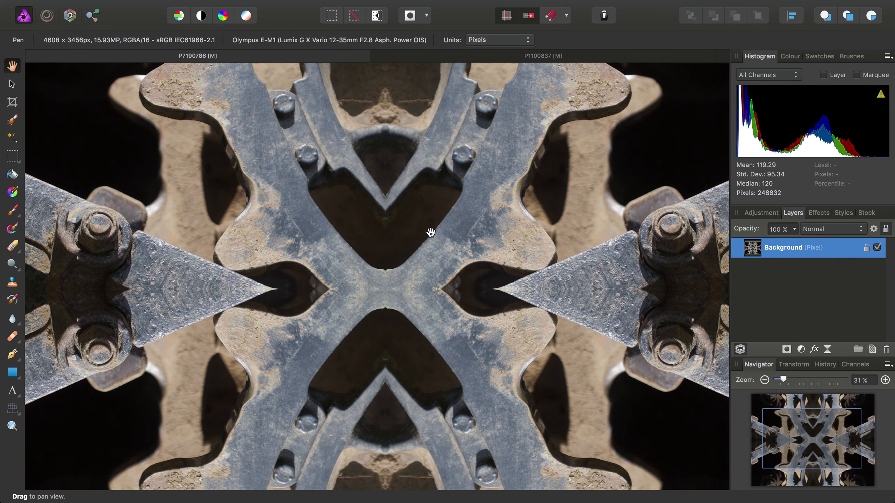
scroll(437, 291, "down", 3)
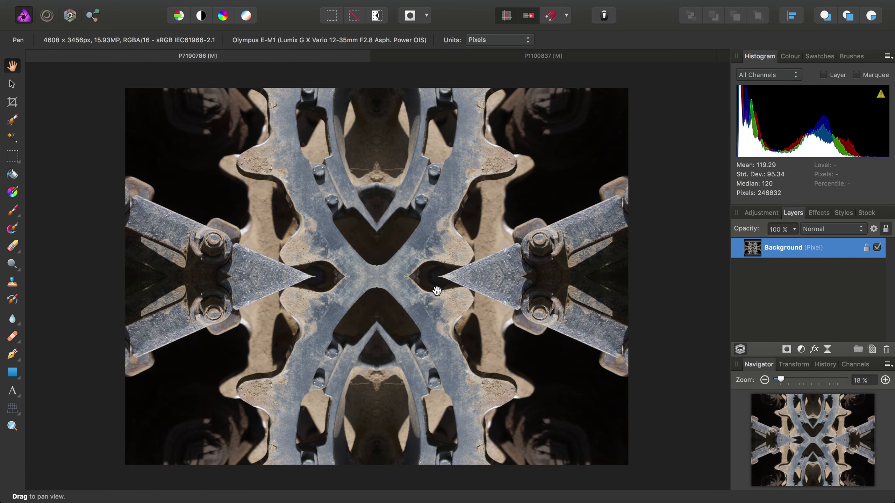
left_click(557, 59)
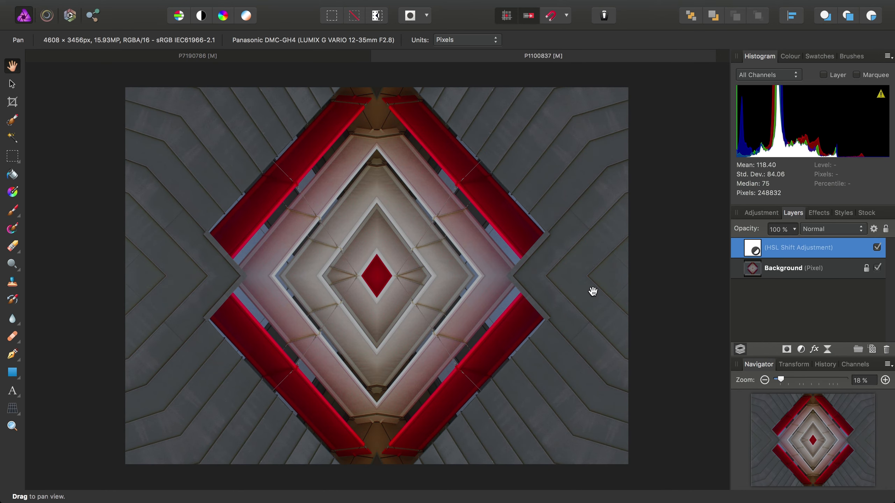